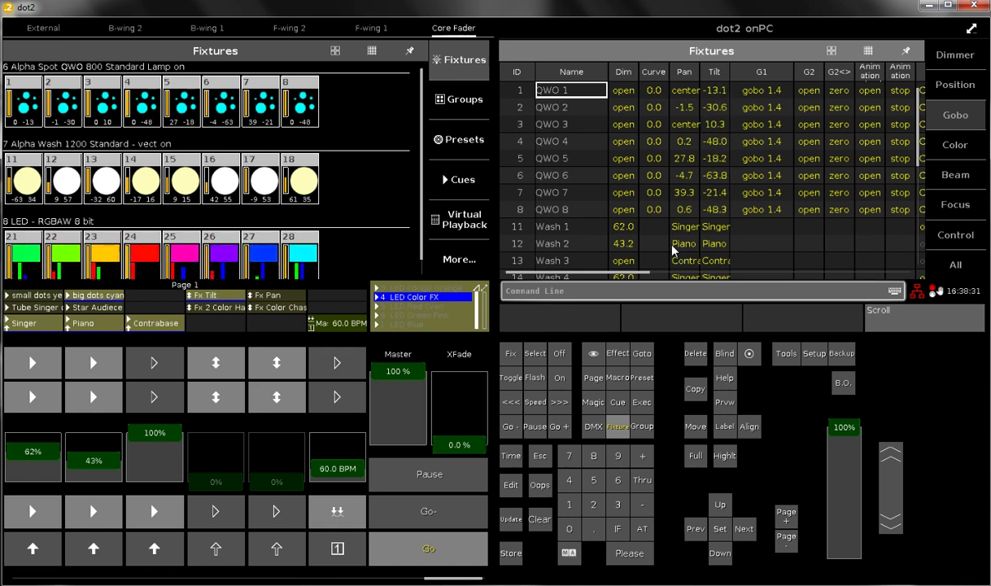
Toggle the Core Fader's Fixtures view between the sheet and symbol layouts, ending on the symbol layout.
{"action": "left_click", "coordinate": [693, 179]}
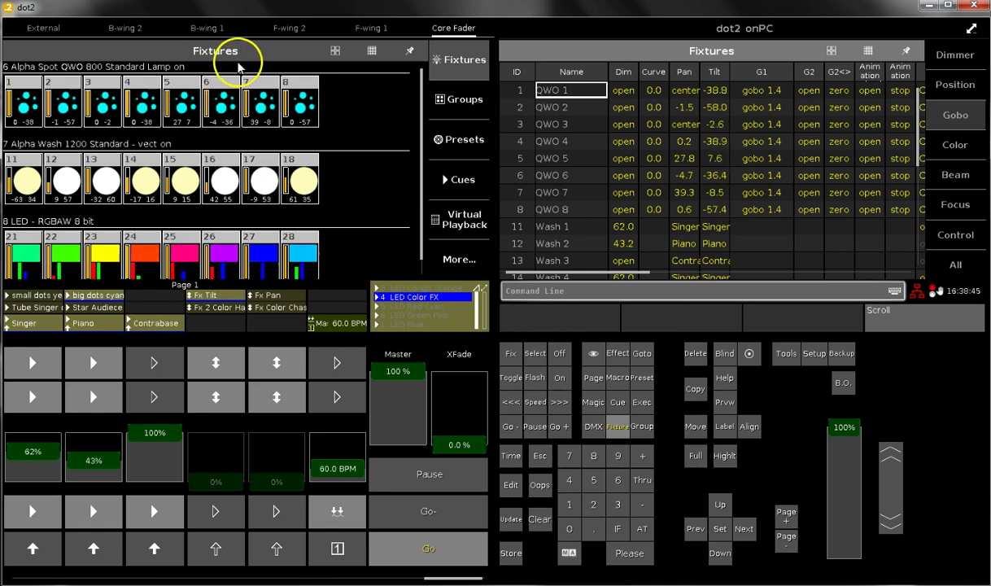
{"action": "left_click", "coordinate": [372, 52]}
{"action": "left_click", "coordinate": [334, 51]}
{"action": "left_click", "coordinate": [370, 52]}
{"action": "left_click", "coordinate": [334, 50]}
Toggle the main screen's Fixtures view between the symbol and sheet layouts, ending on the sheet layout.
{"action": "left_click", "coordinate": [751, 52]}
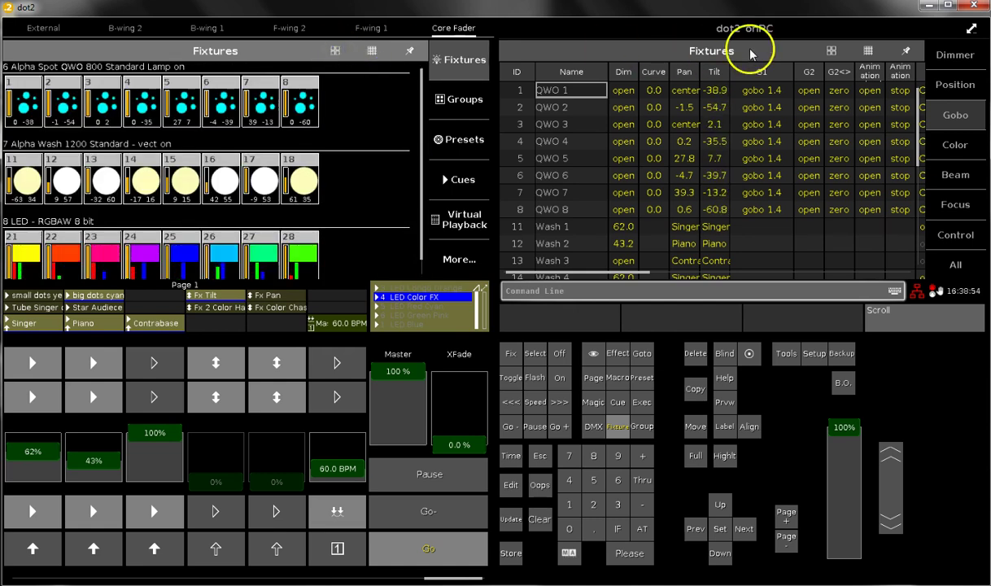
{"action": "left_click", "coordinate": [831, 50]}
{"action": "left_click", "coordinate": [868, 50]}
{"action": "left_click", "coordinate": [833, 52]}
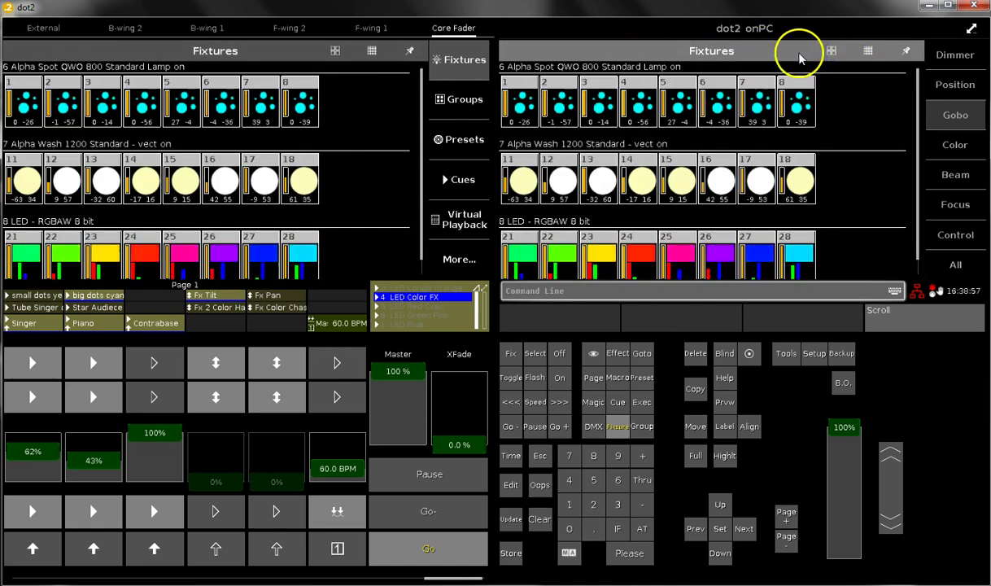
{"action": "left_click", "coordinate": [868, 50]}
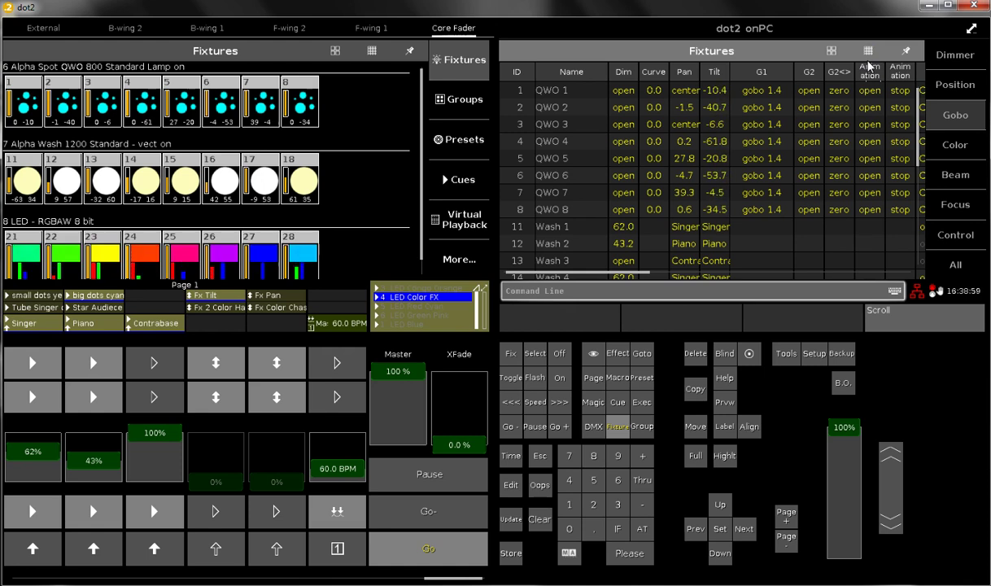
Examine the dimmer, gobo, color and position indicators on the fixture symbols, from the spots down to the LEDs.
{"action": "mouse_move", "coordinate": [868, 65]}
{"action": "left_mouse_down"}
{"action": "mouse_move", "coordinate": [817, 75]}
{"action": "mouse_move", "coordinate": [619, 199]}
{"action": "left_mouse_up"}
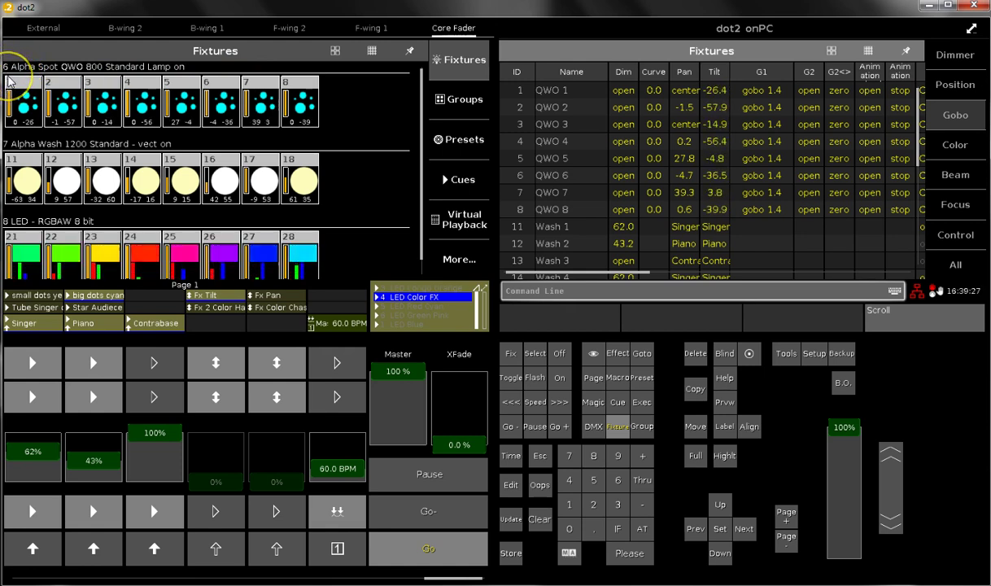
{"action": "mouse_move", "coordinate": [11, 79]}
{"action": "left_mouse_down"}
{"action": "mouse_move", "coordinate": [79, 73]}
{"action": "mouse_move", "coordinate": [25, 147]}
{"action": "mouse_move", "coordinate": [299, 173]}
{"action": "mouse_move", "coordinate": [11, 145]}
{"action": "mouse_move", "coordinate": [7, 154]}
{"action": "mouse_move", "coordinate": [39, 145]}
{"action": "mouse_move", "coordinate": [60, 198]}
{"action": "left_mouse_up"}
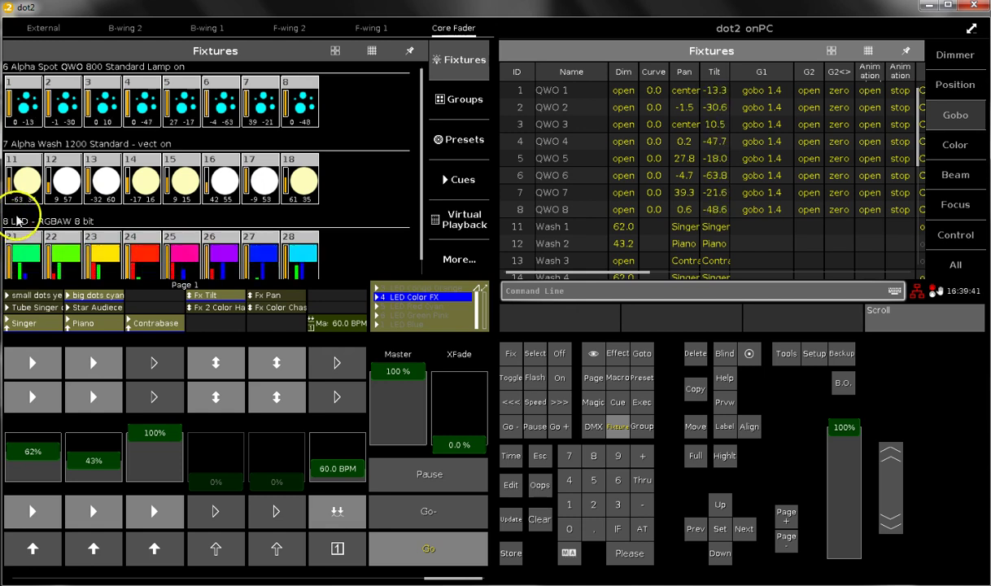
{"action": "mouse_move", "coordinate": [18, 215]}
{"action": "left_mouse_down"}
{"action": "mouse_move", "coordinate": [31, 176]}
{"action": "mouse_move", "coordinate": [26, 116]}
{"action": "left_mouse_up"}
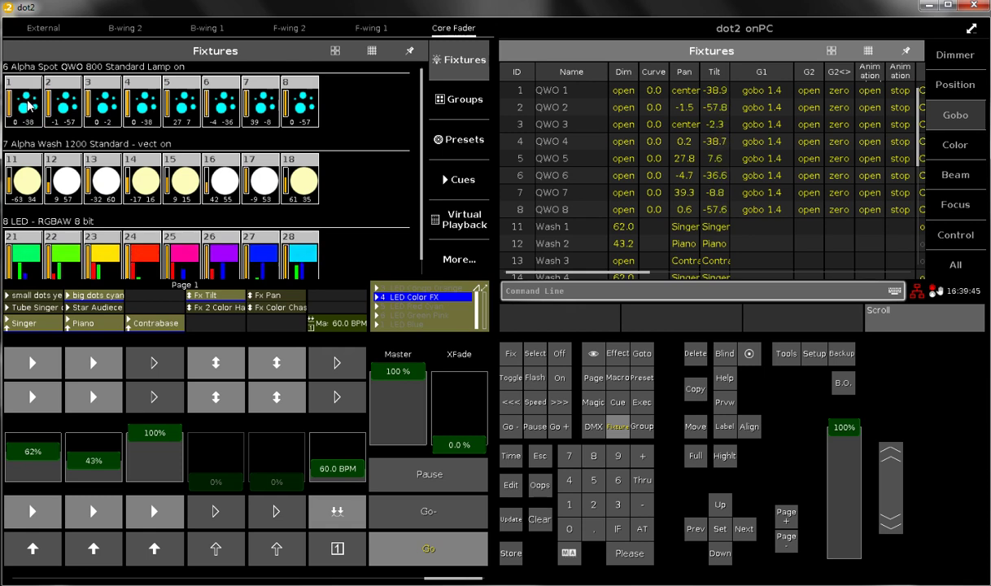
{"action": "mouse_move", "coordinate": [14, 91]}
{"action": "left_mouse_down"}
{"action": "mouse_move", "coordinate": [15, 81]}
{"action": "mouse_move", "coordinate": [14, 89]}
{"action": "left_mouse_up"}
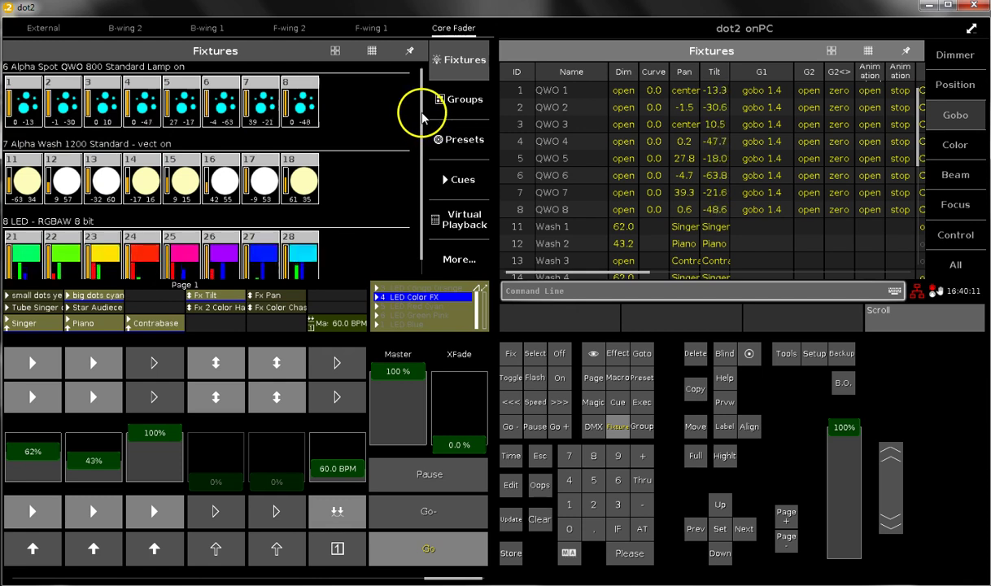
{"action": "left_click_drag", "start_coordinate": [421, 117], "coordinate": [424, 132]}
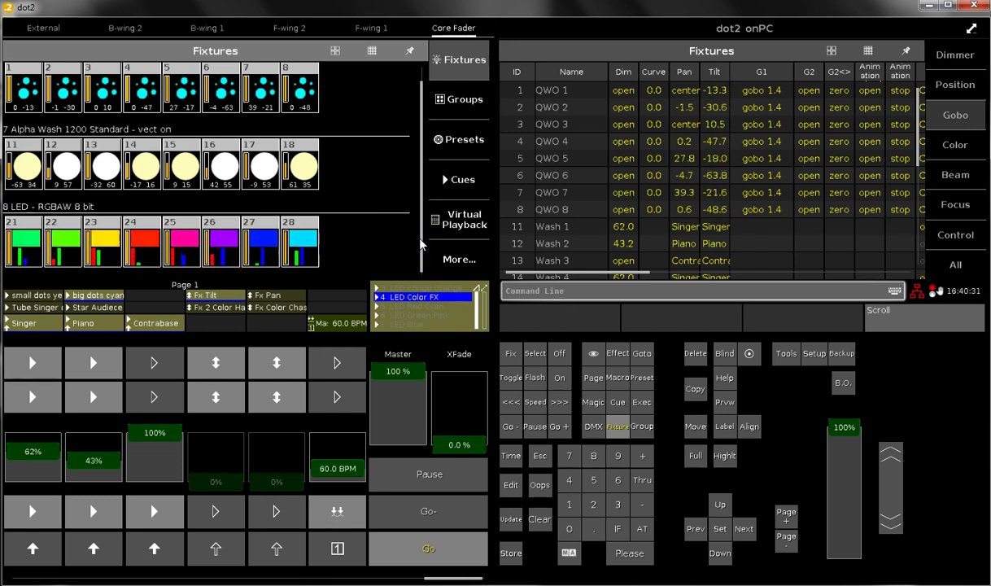
{"action": "scroll", "coordinate": [421, 244], "scroll_direction": "up", "scroll_amount": 1}
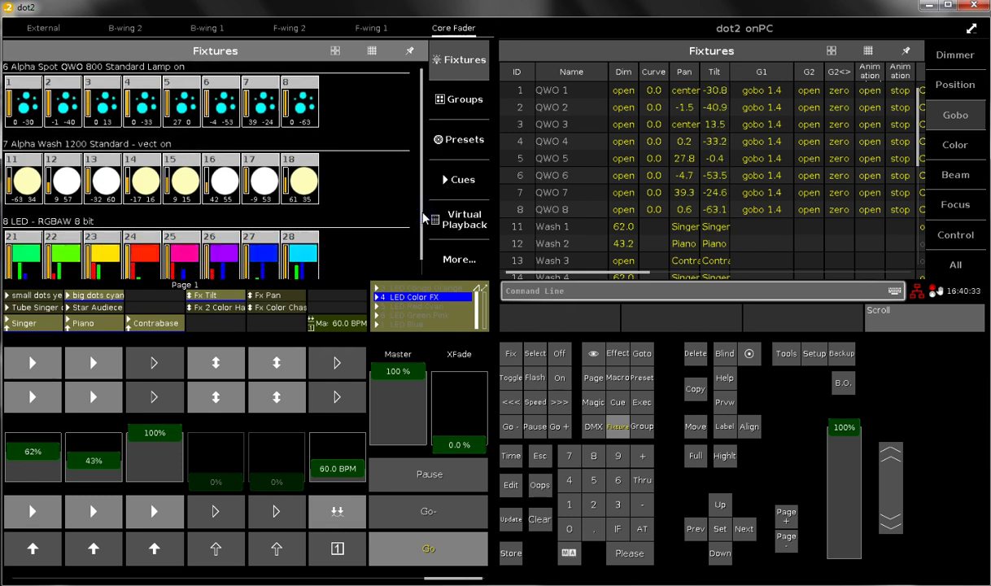
Select spot fixtures 1, 4, 5 and 8 and wash fixtures 11, 13, 16 and 18 among the fixture symbols.
{"action": "left_click", "coordinate": [25, 91]}
{"action": "left_click", "coordinate": [143, 91]}
{"action": "left_click", "coordinate": [195, 89]}
{"action": "left_click", "coordinate": [288, 92]}
{"action": "left_click", "coordinate": [36, 171]}
{"action": "left_click", "coordinate": [307, 170]}
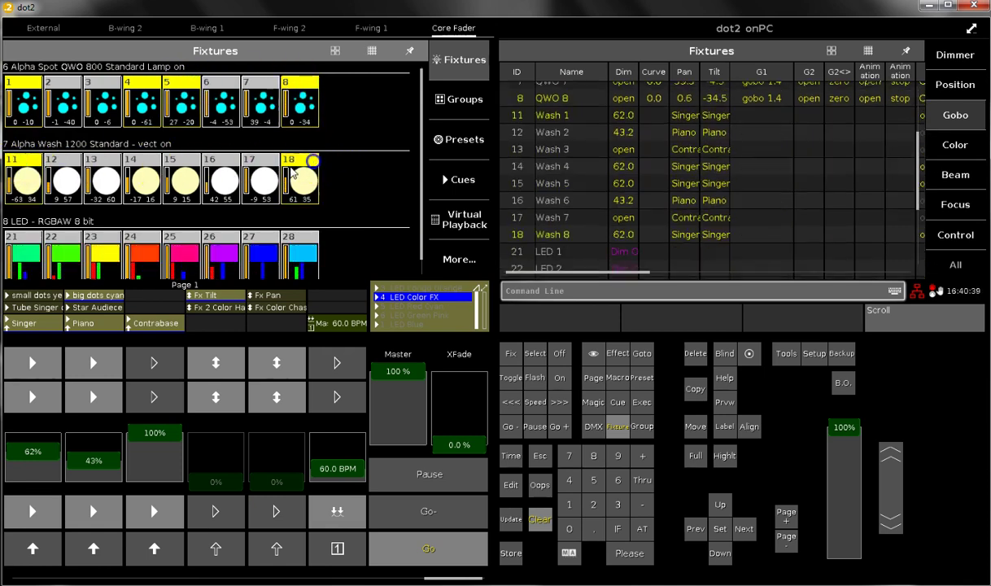
{"action": "left_click", "coordinate": [102, 169]}
{"action": "left_click", "coordinate": [224, 169]}
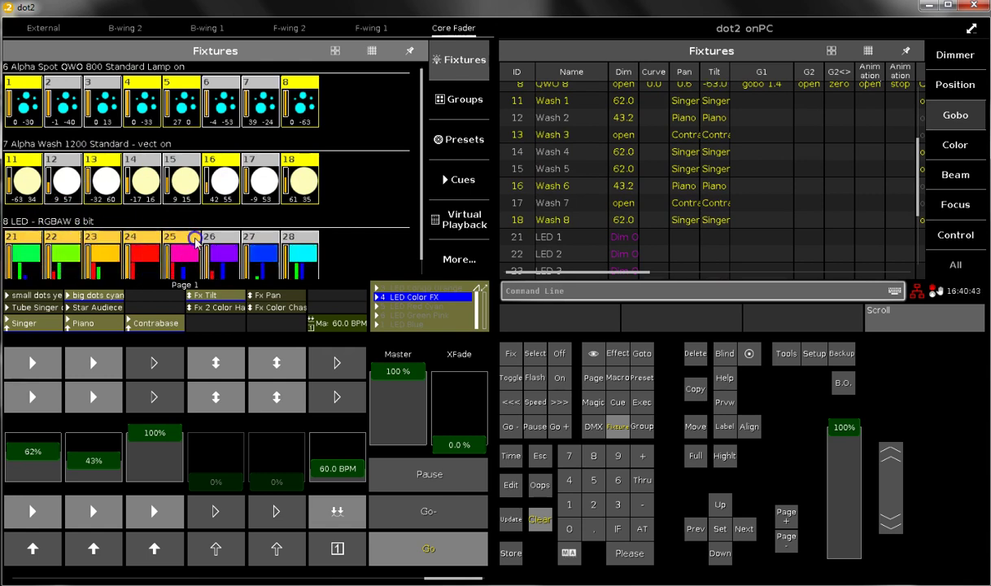
Add LED fixtures 21 to 23 and 26 to 28 to the selection, and clear the whole selection.
{"action": "left_click_drag", "start_coordinate": [301, 240], "coordinate": [301, 243]}
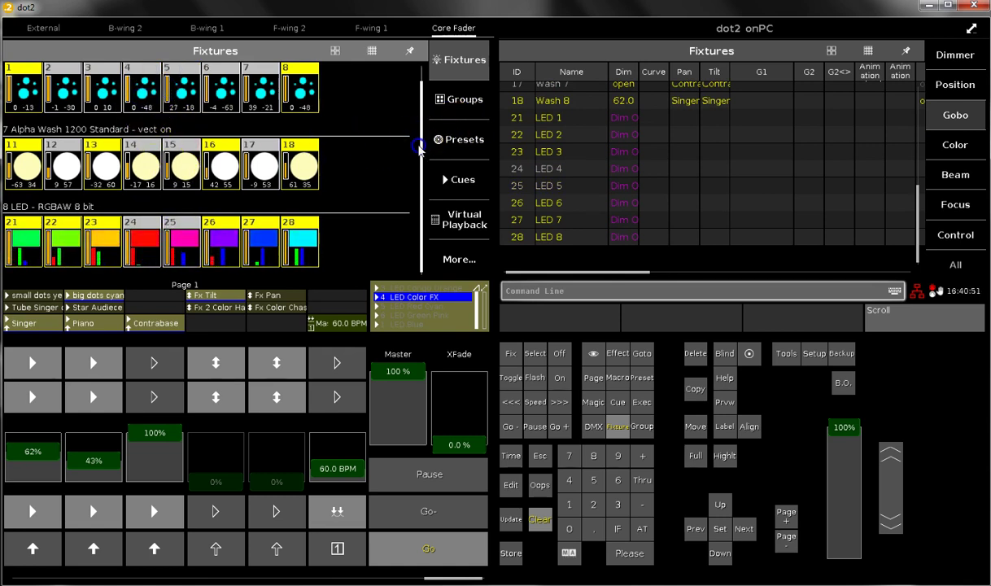
{"action": "left_click_drag", "start_coordinate": [419, 137], "coordinate": [419, 124]}
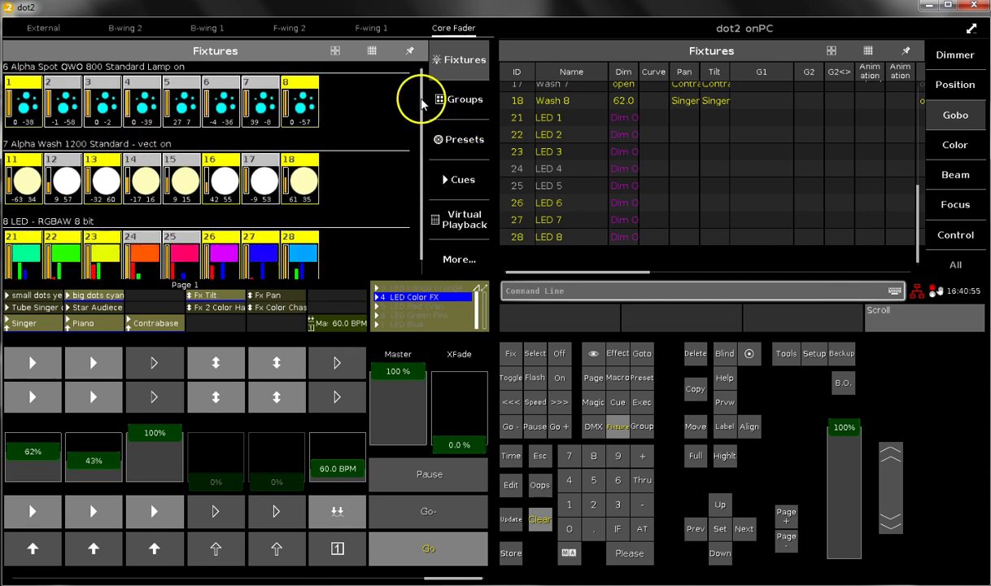
{"action": "left_click", "coordinate": [537, 519]}
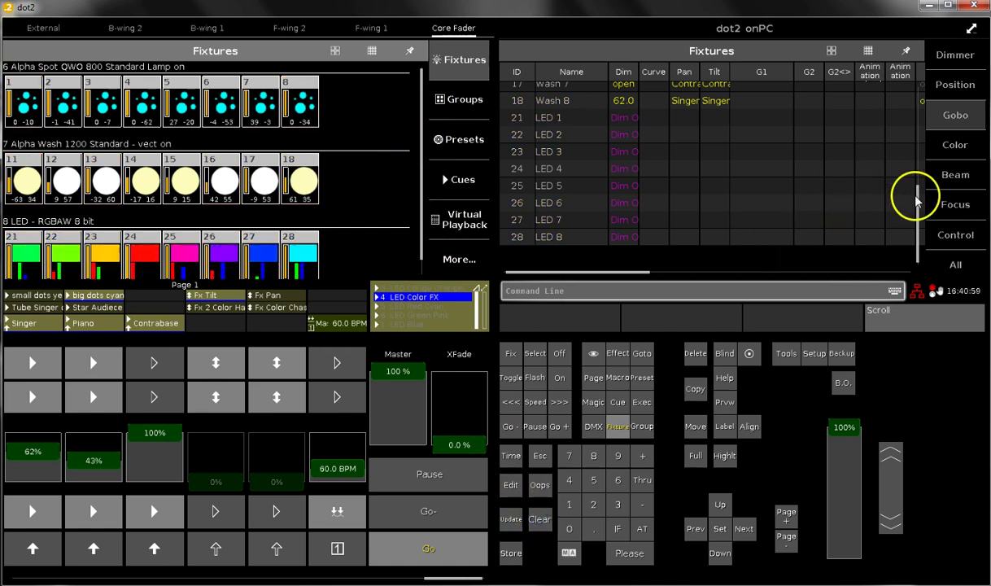
Examine the fixture sheet's dimmer, position, gobo and color columns for the spot and wash fixtures.
{"action": "scroll", "coordinate": [932, 164], "scroll_direction": "up", "scroll_amount": 5}
{"action": "scroll", "coordinate": [932, 163], "scroll_direction": "up", "scroll_amount": 5}
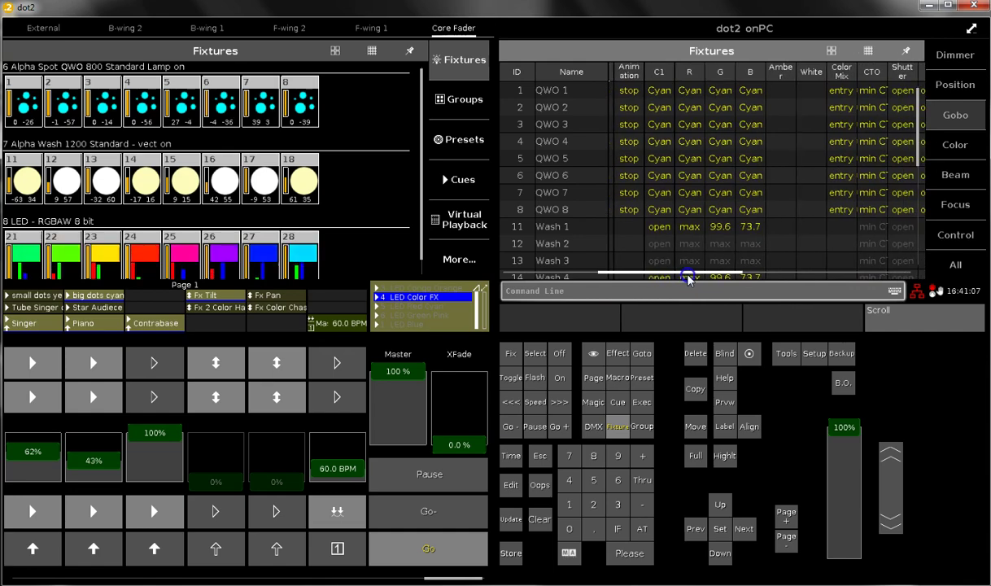
{"action": "left_click_drag", "start_coordinate": [689, 278], "coordinate": [553, 277]}
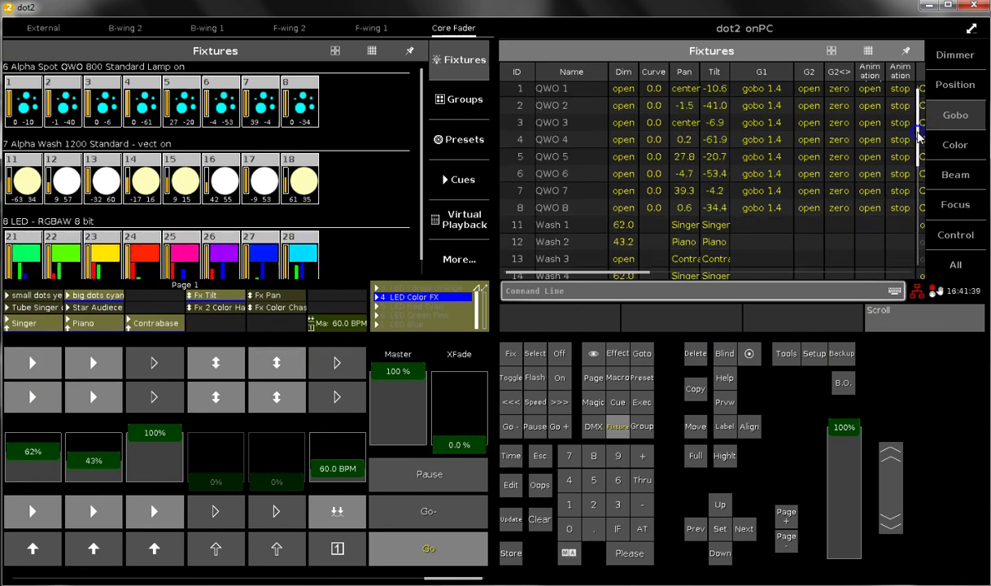
{"action": "scroll", "coordinate": [716, 244], "scroll_direction": "down", "scroll_amount": 2}
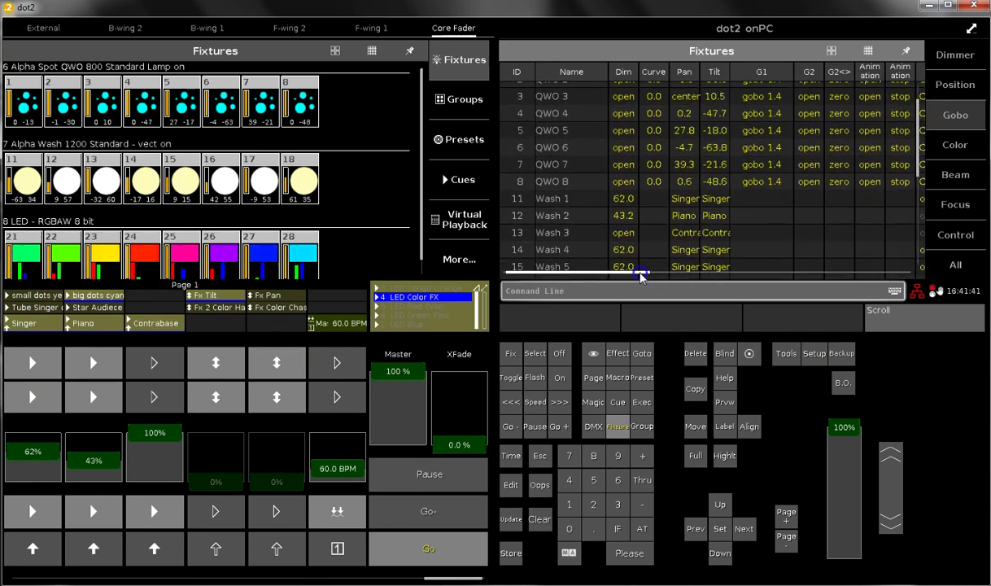
{"action": "left_click_drag", "start_coordinate": [640, 271], "coordinate": [712, 280]}
{"action": "left_click", "coordinate": [726, 237]}
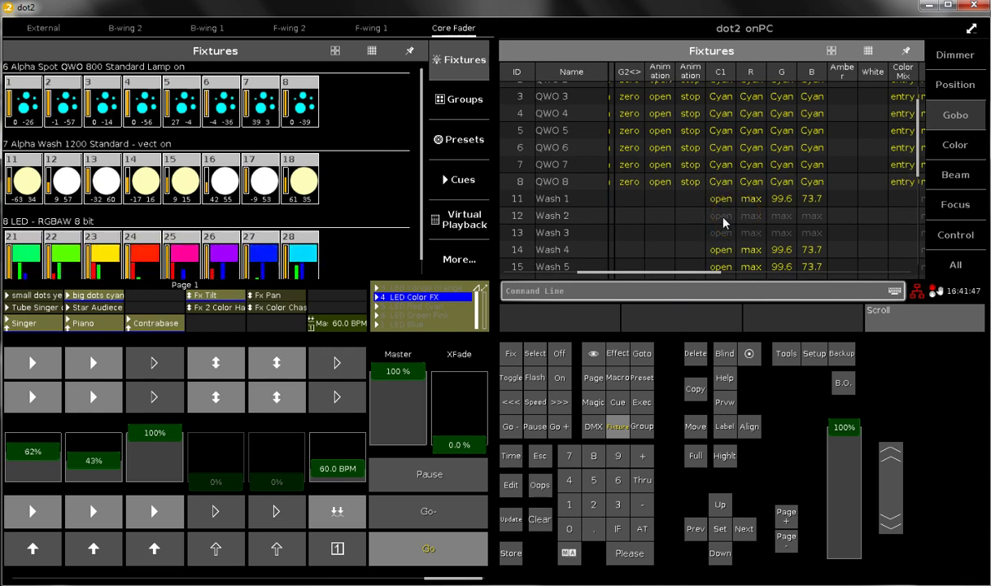
{"action": "mouse_move", "coordinate": [693, 216]}
{"action": "left_mouse_down"}
{"action": "mouse_move", "coordinate": [818, 223]}
{"action": "mouse_move", "coordinate": [631, 231]}
{"action": "mouse_move", "coordinate": [506, 221]}
{"action": "mouse_move", "coordinate": [527, 223]}
{"action": "mouse_move", "coordinate": [527, 242]}
{"action": "mouse_move", "coordinate": [755, 231]}
{"action": "mouse_move", "coordinate": [729, 232]}
{"action": "mouse_move", "coordinate": [774, 240]}
{"action": "mouse_move", "coordinate": [782, 215]}
{"action": "mouse_move", "coordinate": [755, 205]}
{"action": "mouse_move", "coordinate": [732, 218]}
{"action": "mouse_move", "coordinate": [709, 213]}
{"action": "mouse_move", "coordinate": [739, 253]}
{"action": "mouse_move", "coordinate": [706, 270]}
{"action": "mouse_move", "coordinate": [713, 277]}
{"action": "mouse_move", "coordinate": [774, 277]}
{"action": "mouse_move", "coordinate": [628, 273]}
{"action": "left_mouse_up"}
{"action": "left_click", "coordinate": [918, 161]}
{"action": "scroll", "coordinate": [813, 175], "scroll_direction": "down", "scroll_amount": 3}
{"action": "left_click", "coordinate": [773, 180]}
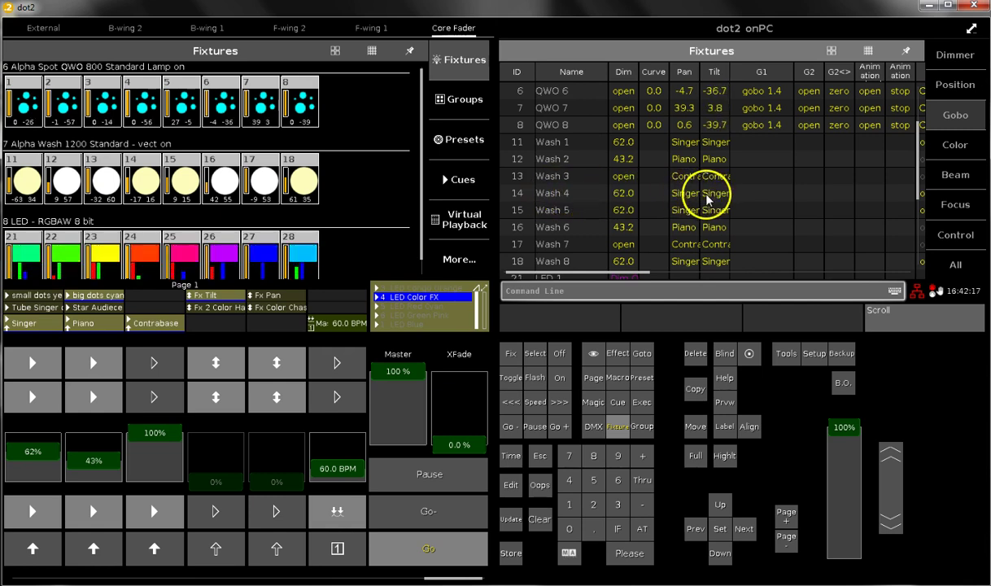
Display the position presets beside the fixture sheet and compare them with the wash fixtures' pan and tilt values.
{"action": "left_click", "coordinate": [947, 84]}
{"action": "left_click", "coordinate": [453, 135]}
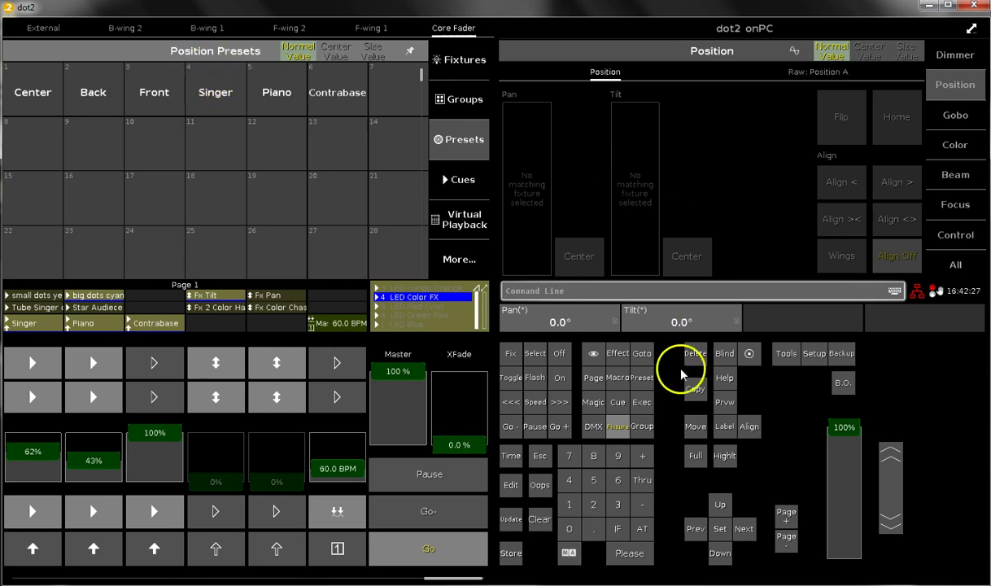
{"action": "left_click", "coordinate": [618, 424]}
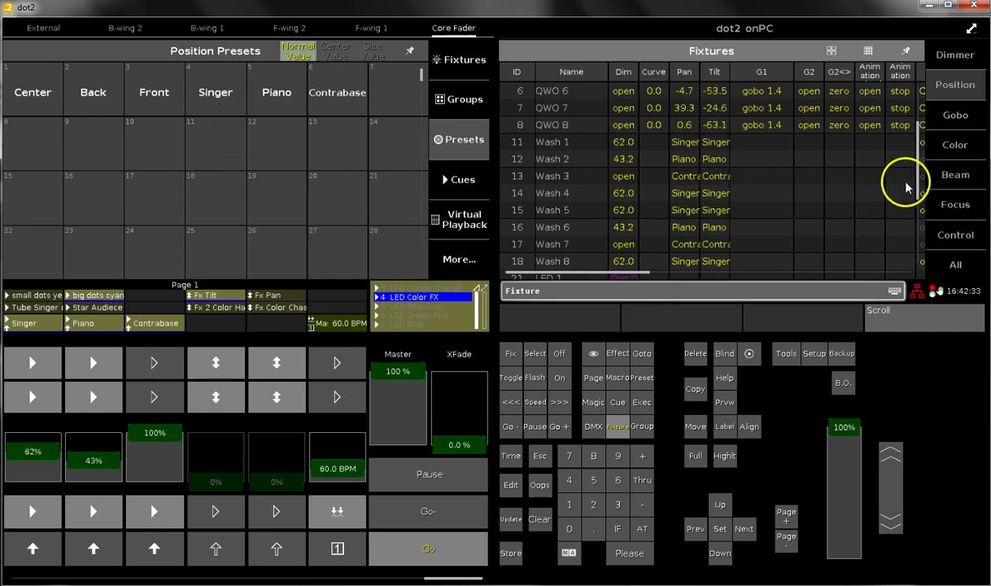
{"action": "left_click_drag", "start_coordinate": [916, 189], "coordinate": [915, 153]}
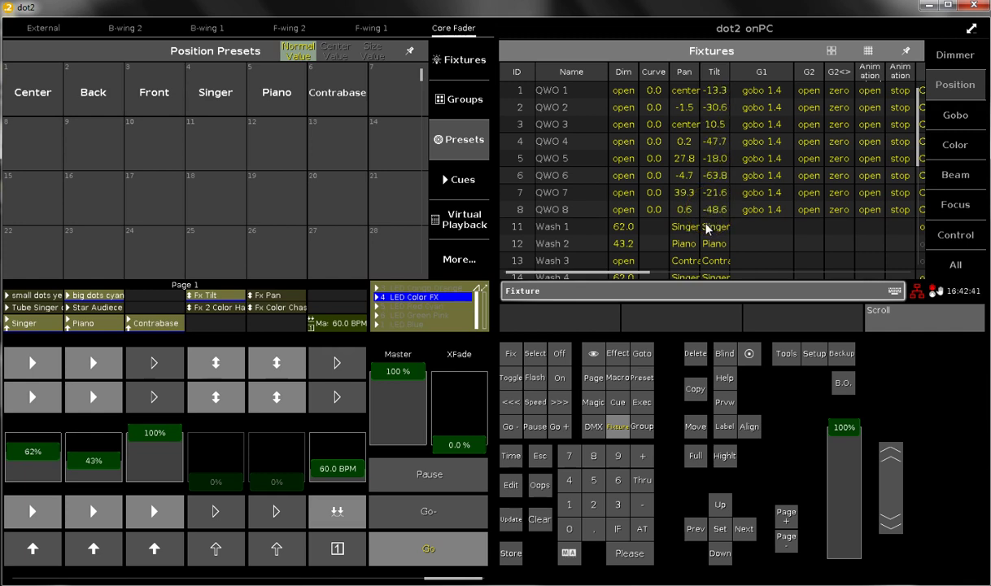
{"action": "left_click", "coordinate": [704, 227]}
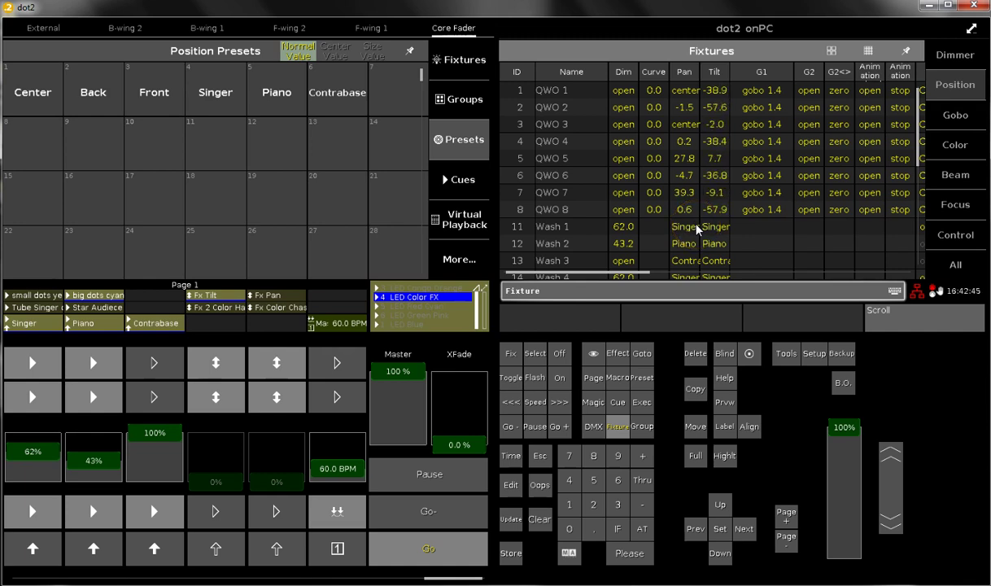
Switch everything off, including all executors, special masters and programmer values.
{"action": "left_click", "coordinate": [569, 553]}
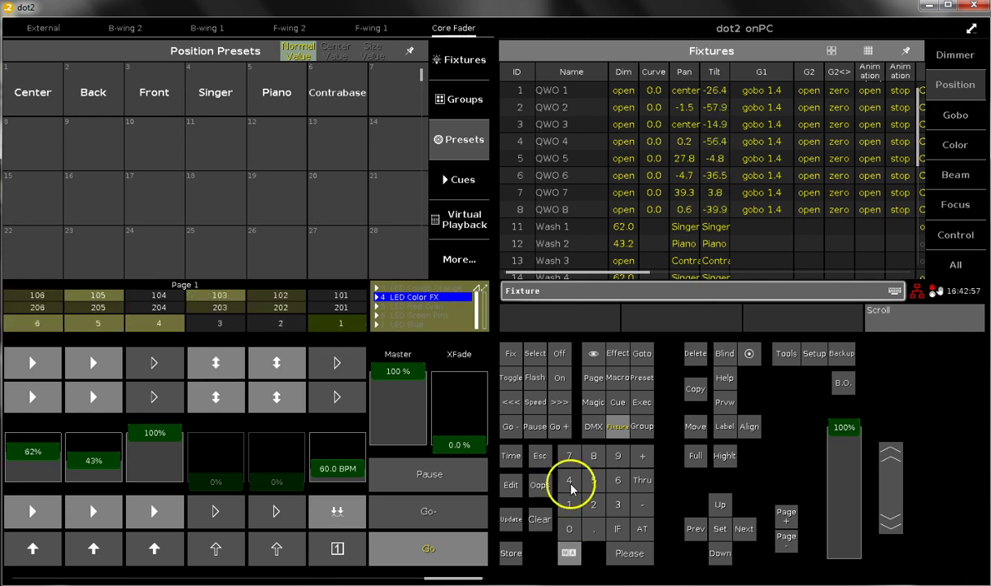
{"action": "left_click", "coordinate": [558, 352]}
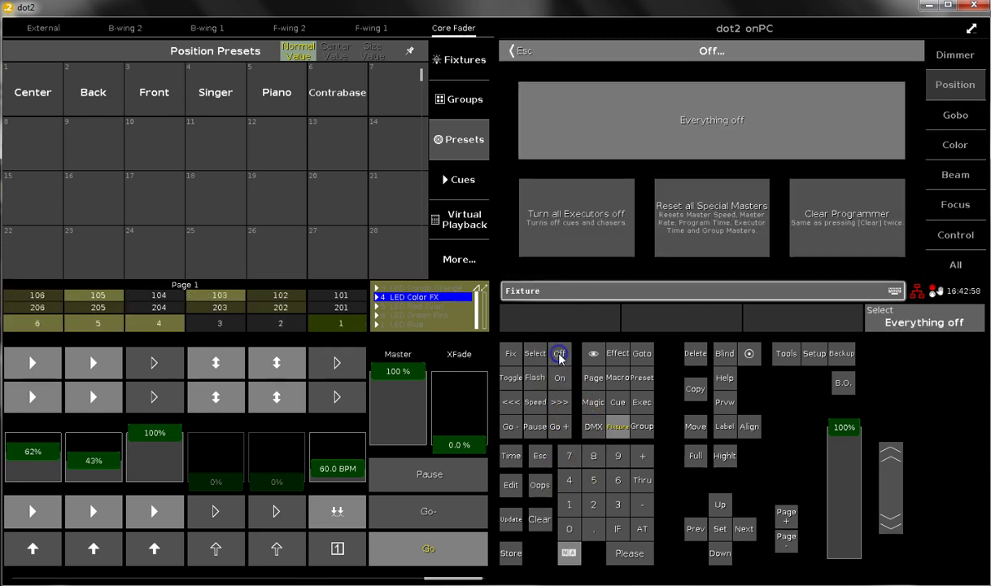
{"action": "left_click", "coordinate": [699, 126]}
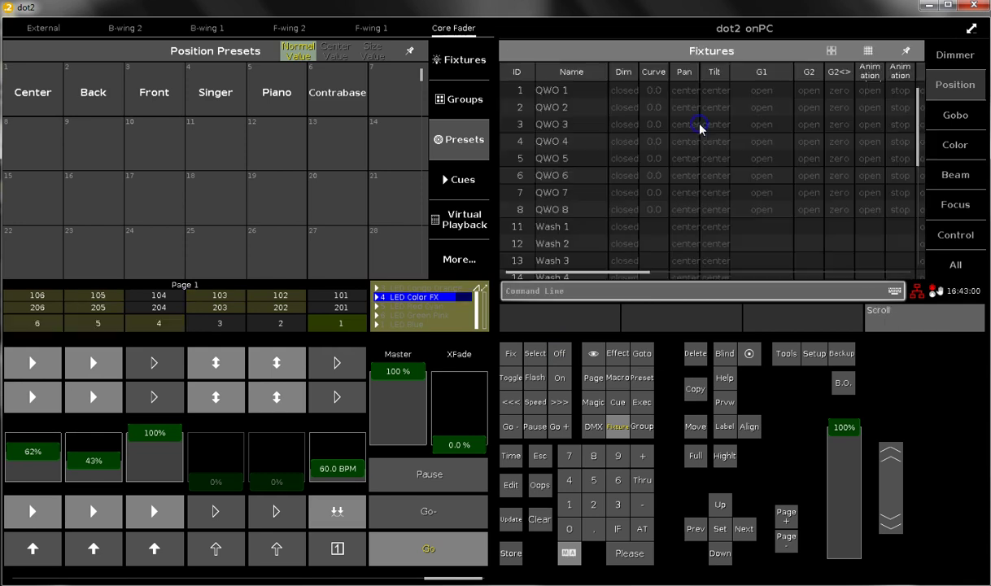
Select fixtures 1 thru 8 and set their dimmer to open.
{"action": "left_click", "coordinate": [569, 504]}
{"action": "left_click", "coordinate": [641, 480]}
{"action": "left_click", "coordinate": [593, 457]}
{"action": "left_click", "coordinate": [628, 550]}
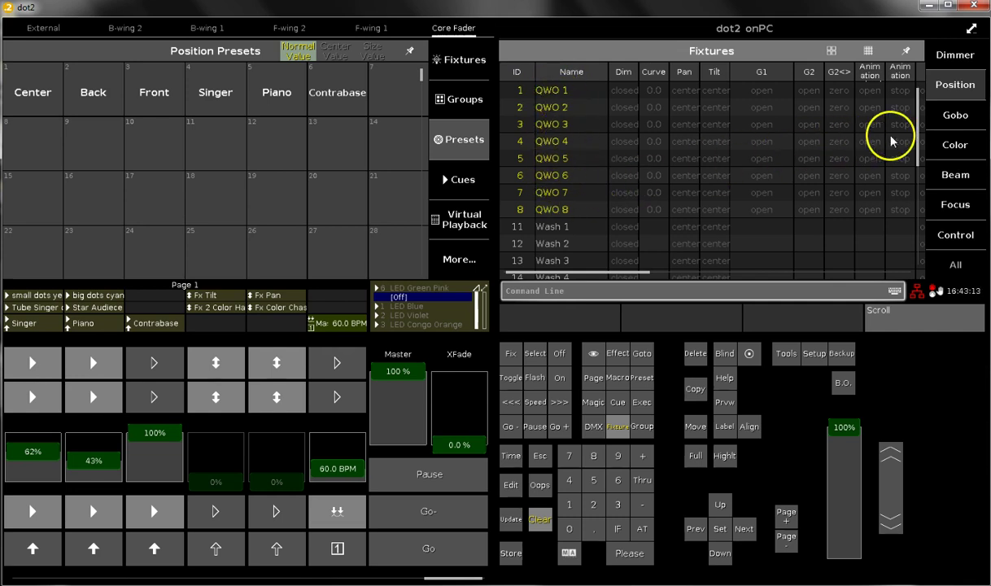
{"action": "left_click", "coordinate": [943, 57]}
{"action": "left_click", "coordinate": [589, 120]}
Set the selected spots' pan to about -97.9° and tilt to about 36.4°, and assign gobo 1.2 on Gobowheel 1.
{"action": "left_click", "coordinate": [948, 88]}
{"action": "left_click_drag", "start_coordinate": [517, 187], "coordinate": [526, 221]}
{"action": "left_click_drag", "start_coordinate": [630, 193], "coordinate": [631, 167]}
{"action": "left_click", "coordinate": [952, 121]}
{"action": "left_click", "coordinate": [523, 232]}
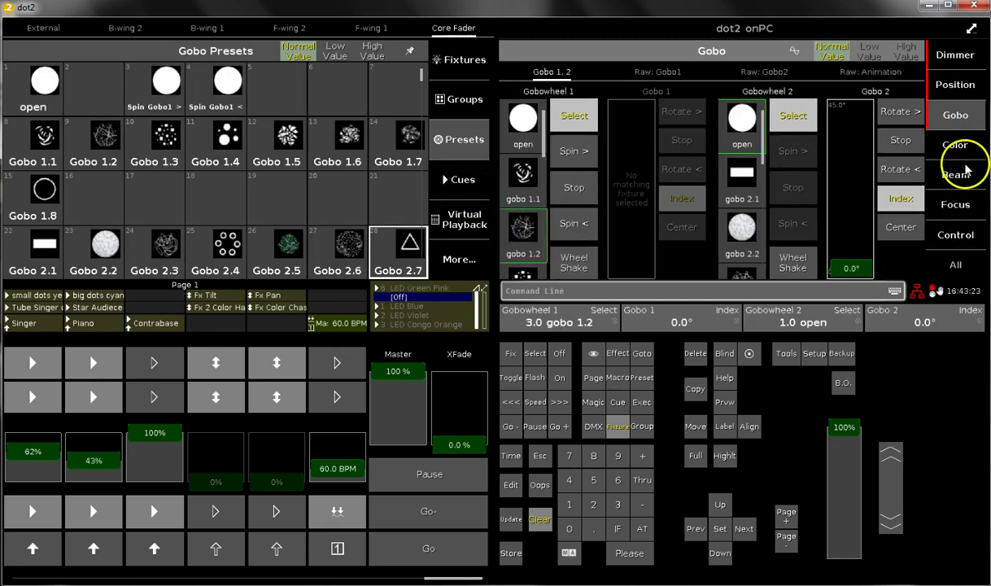
Pick a fully saturated cyan-green color for the selected spots, with hue about 169.9 and brightness 100.
{"action": "left_click", "coordinate": [953, 145]}
{"action": "left_click", "coordinate": [670, 124]}
{"action": "left_click_drag", "start_coordinate": [670, 125], "coordinate": [658, 101]}
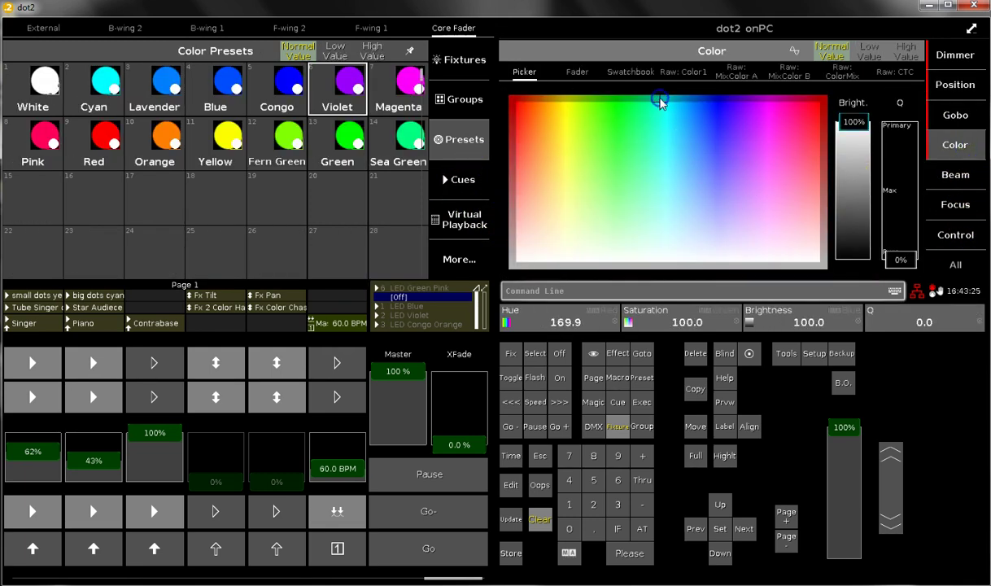
Examine the spots' programmer values in the fixture sheet, starting a store to limit the sheet to the values for storage.
{"action": "left_click", "coordinate": [617, 428]}
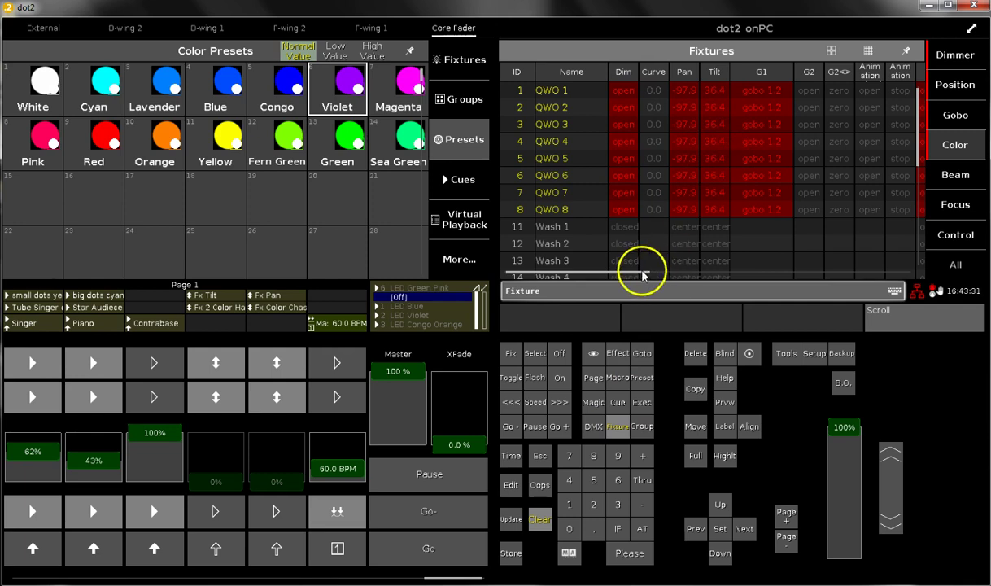
{"action": "left_click_drag", "start_coordinate": [642, 274], "coordinate": [615, 276]}
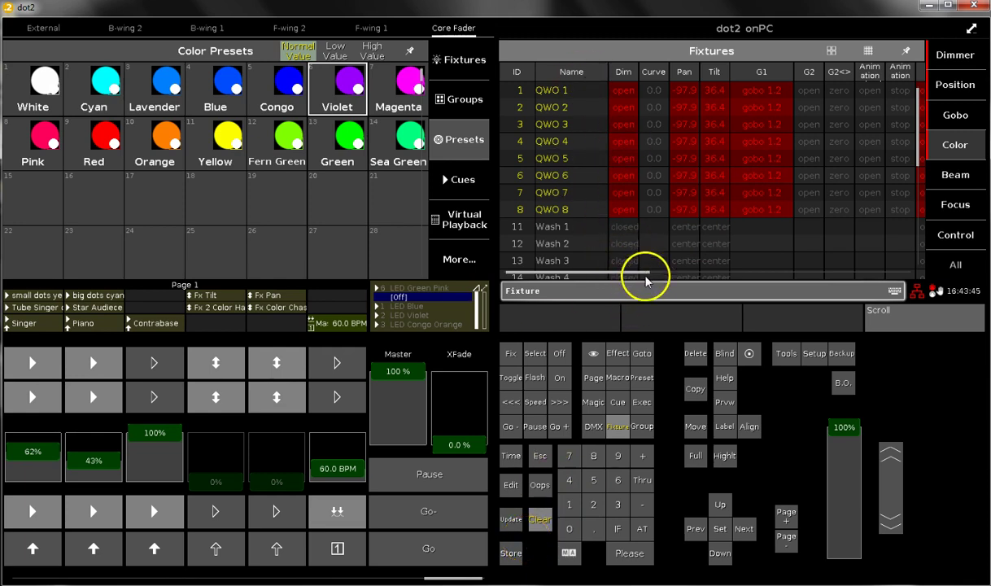
{"action": "left_click", "coordinate": [511, 552]}
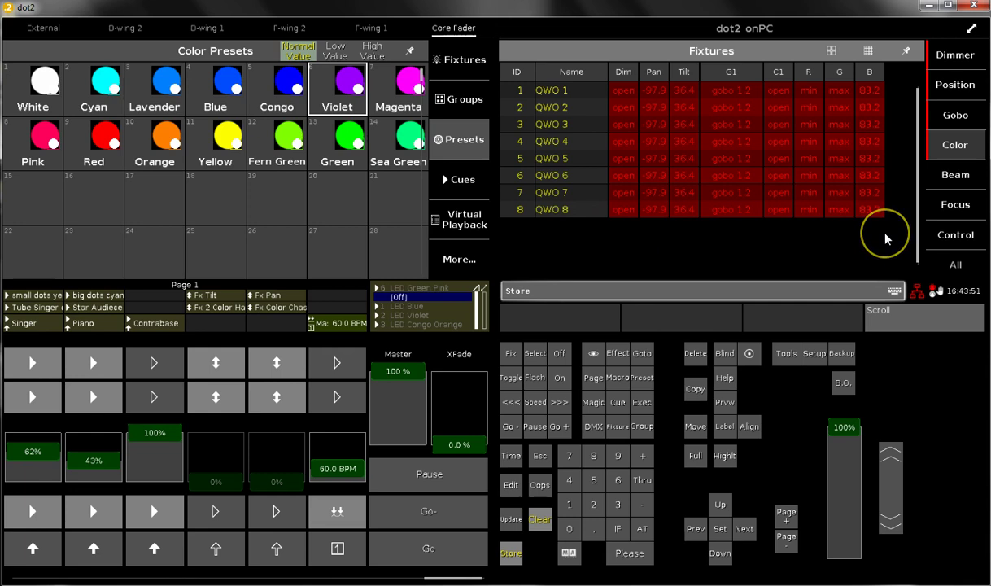
{"action": "left_click", "coordinate": [709, 230]}
{"action": "mouse_move", "coordinate": [573, 199]}
{"action": "left_mouse_down"}
{"action": "mouse_move", "coordinate": [584, 243]}
{"action": "mouse_move", "coordinate": [668, 234]}
{"action": "mouse_move", "coordinate": [809, 247]}
{"action": "mouse_move", "coordinate": [742, 222]}
{"action": "left_mouse_up"}
Clear the spots' selection and programmer values, and show the fixture symbols beside the fixture sheet.
{"action": "left_click", "coordinate": [539, 519]}
{"action": "left_click", "coordinate": [539, 519]}
{"action": "left_click", "coordinate": [598, 94]}
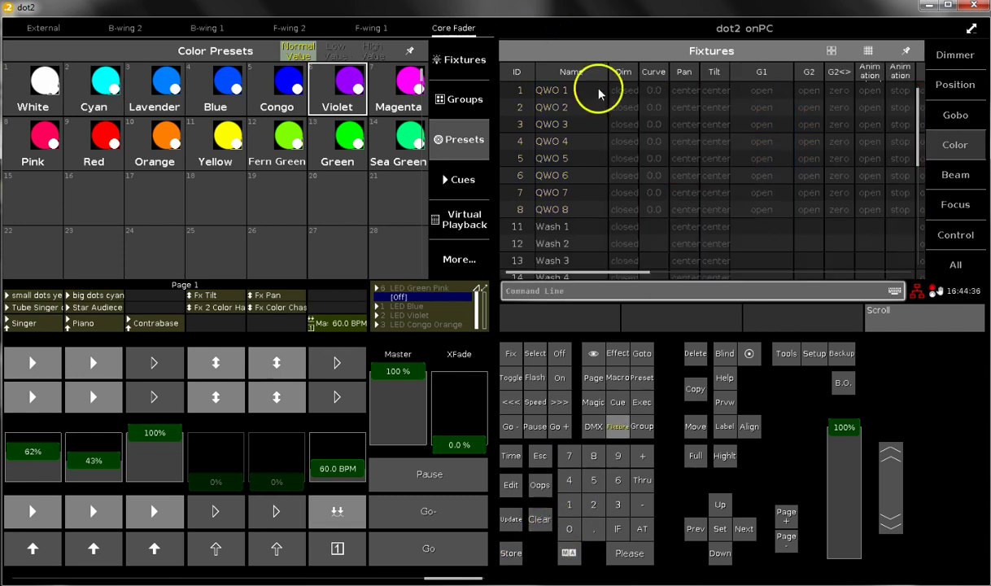
{"action": "left_click", "coordinate": [459, 61]}
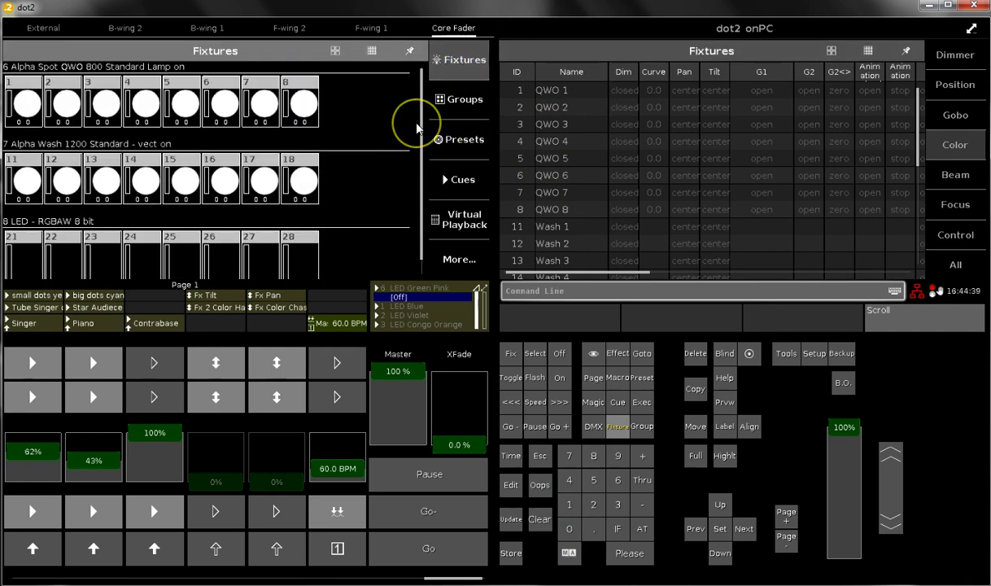